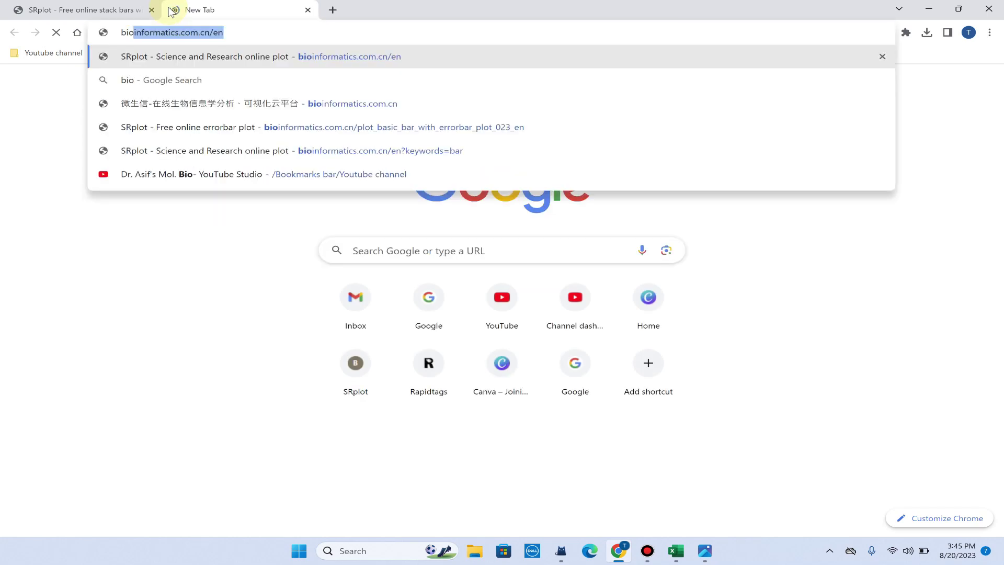
# Load the SRplot site, then copy the Excel sample table A1:F6
pyautogui.click(229, 35)
pyautogui.press('Return')
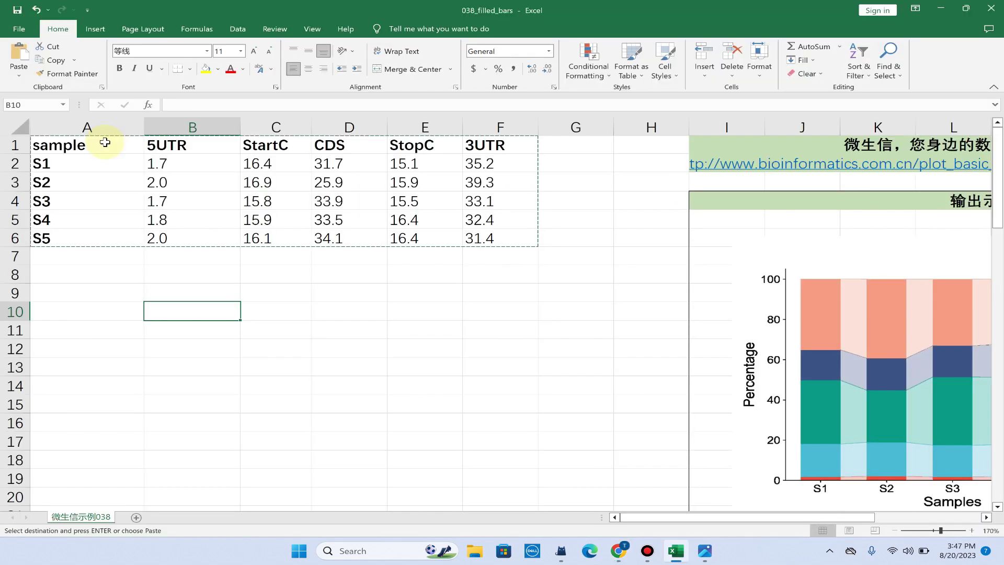
pyautogui.moveTo(104, 143); pyautogui.dragTo(481, 228)
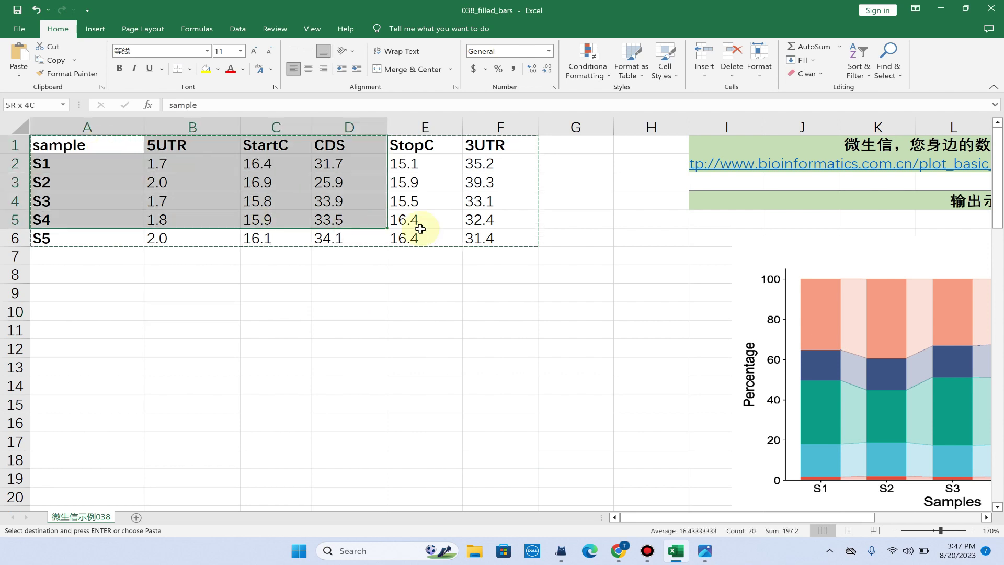
pyautogui.rightClick(399, 161)
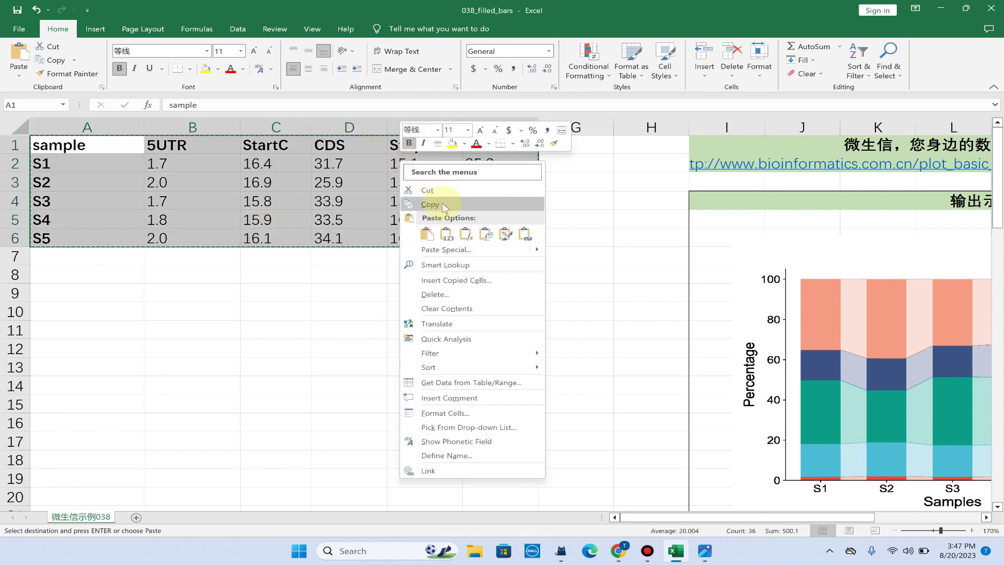
pyautogui.click(440, 200)
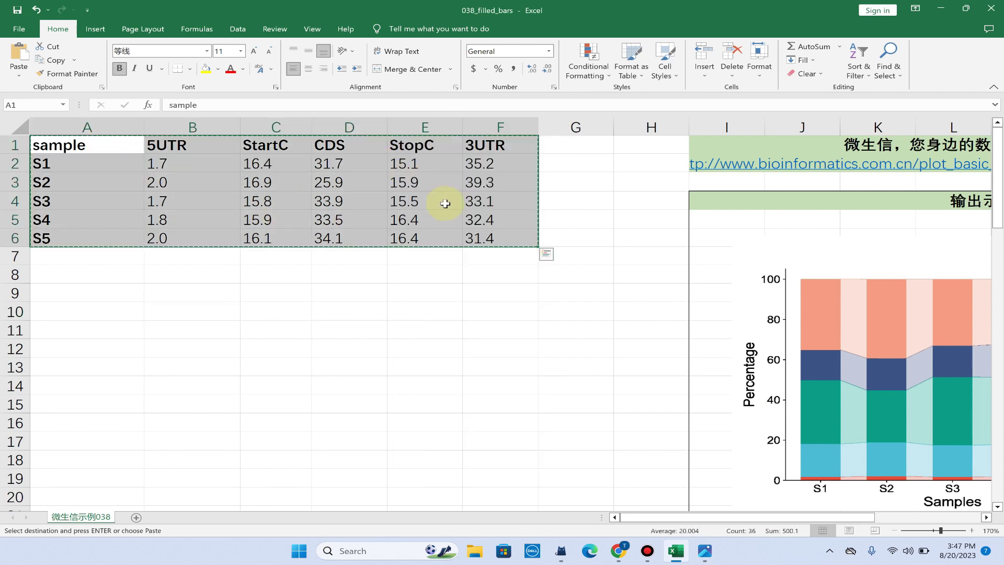
# Minimize the Excel window to reveal the SRplot page behind it
pyautogui.click(939, 9)
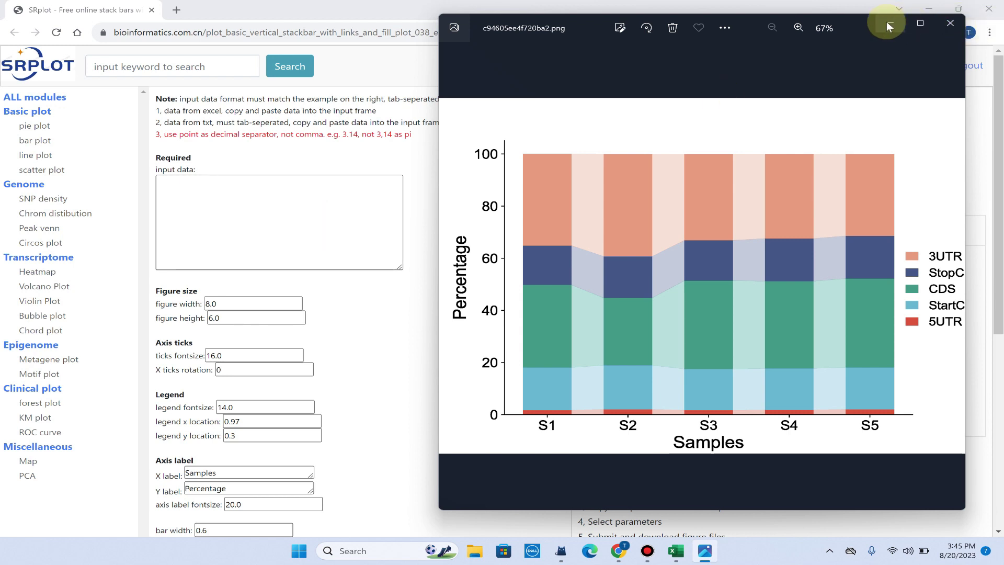
# Close the example chart image and load bioinformatics.com.cn/en in a new tab
pyautogui.click(512, 5)
pyautogui.click(173, 11)
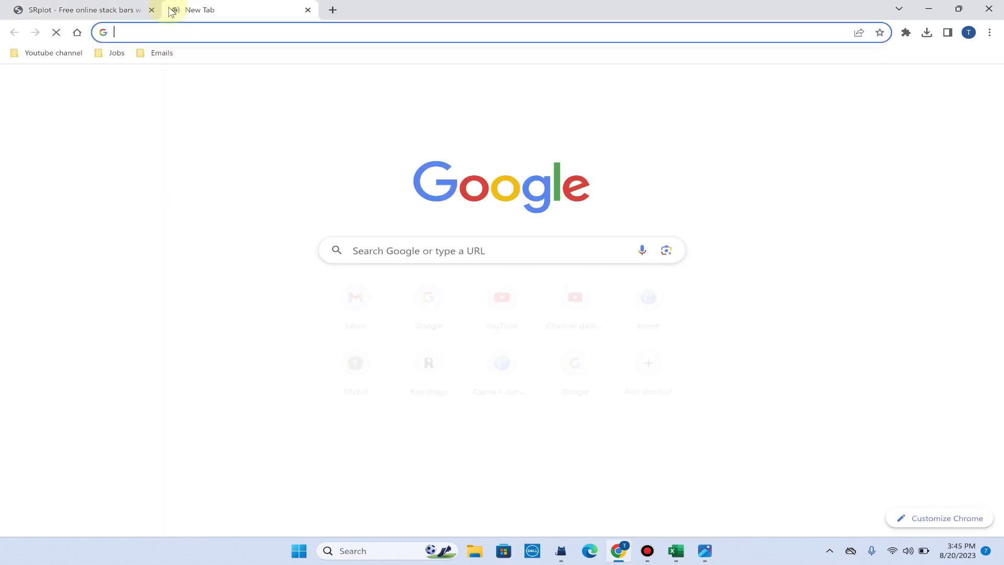
pyautogui.write('bio')
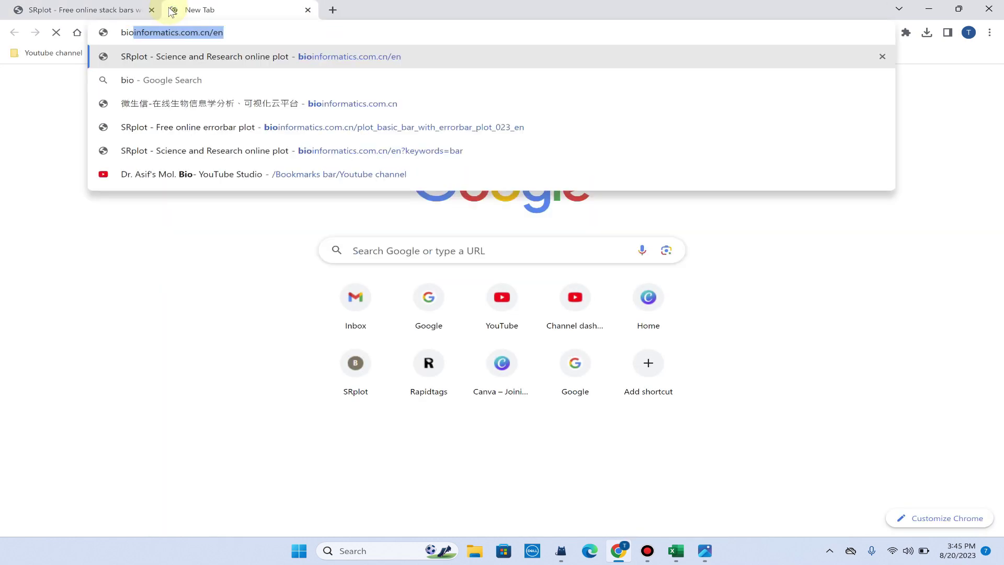
pyautogui.click(230, 35)
pyautogui.press('Return')
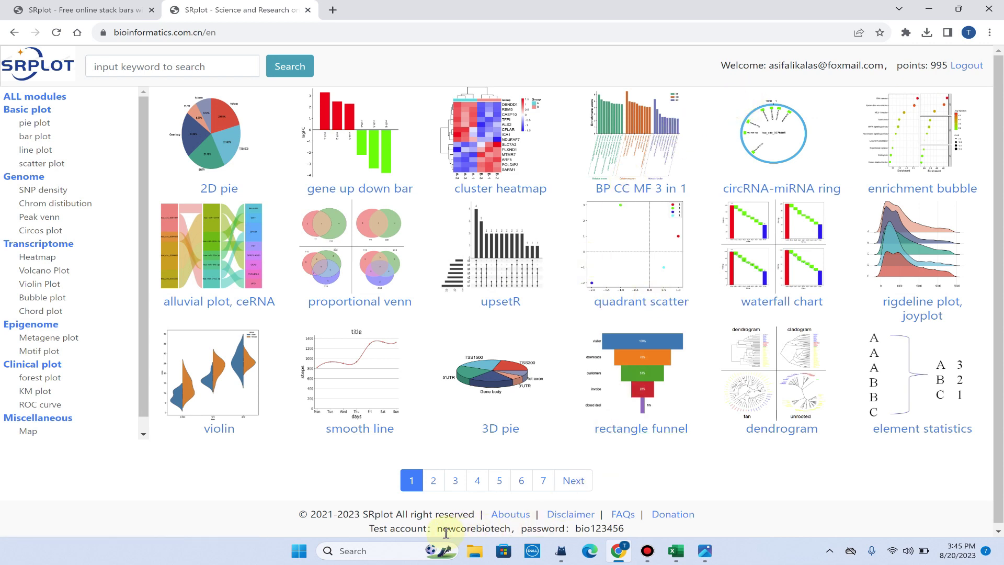
# Highlight the test login, then open the bar plot 'filled stackbar' page and focus its data box
pyautogui.moveTo(438, 531); pyautogui.dragTo(504, 529)
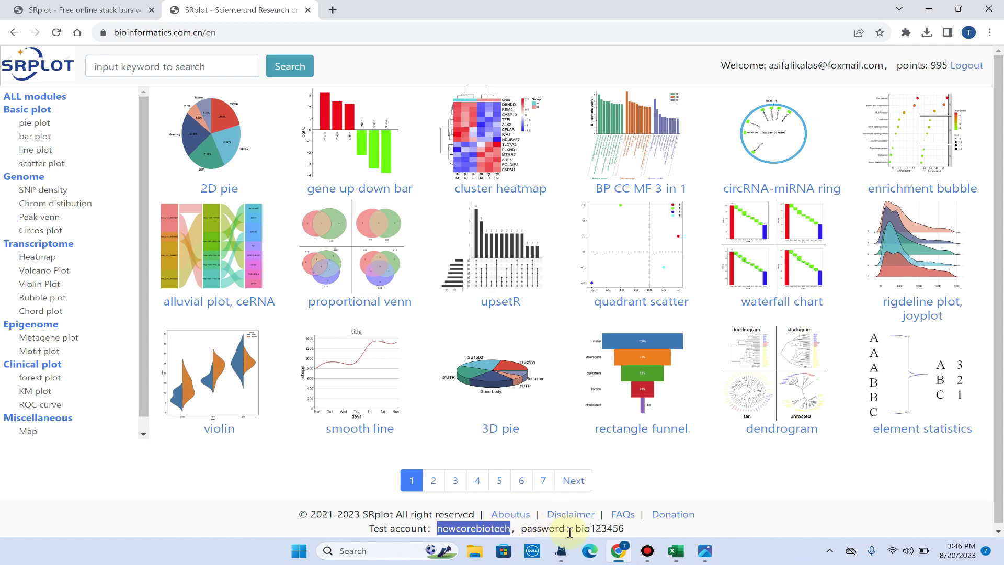
pyautogui.moveTo(577, 528); pyautogui.dragTo(620, 527)
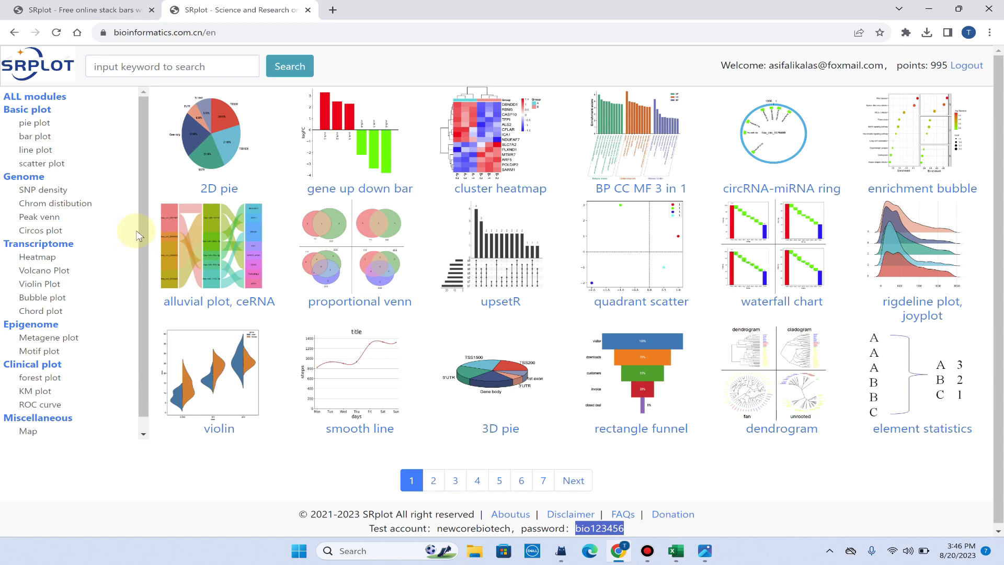
pyautogui.click(34, 137)
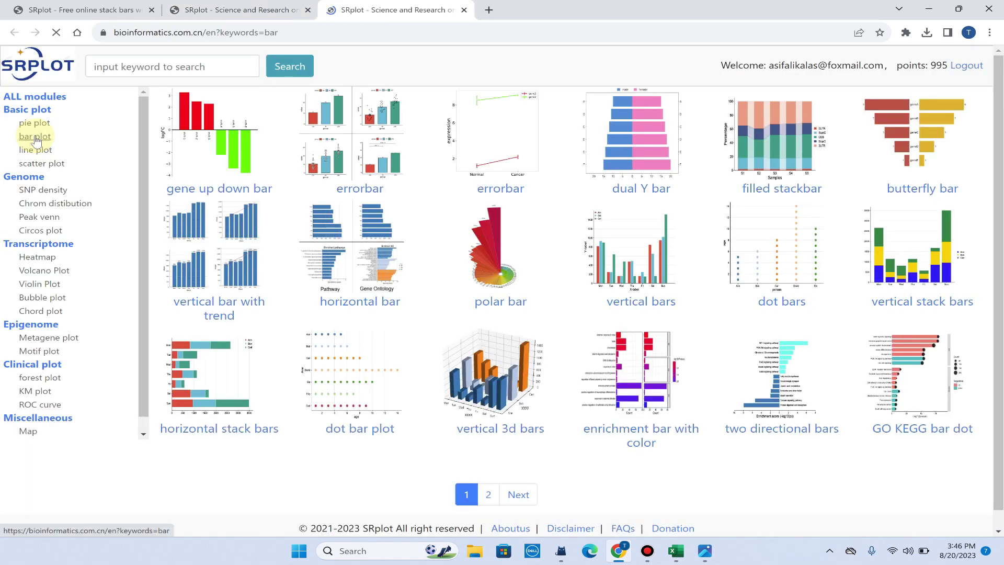
pyautogui.click(785, 189)
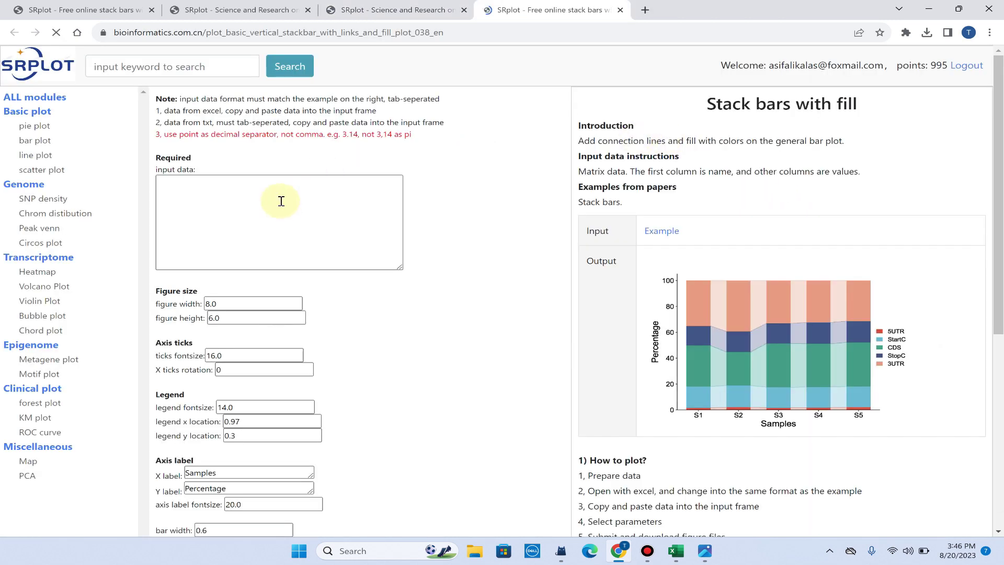
pyautogui.click(274, 196)
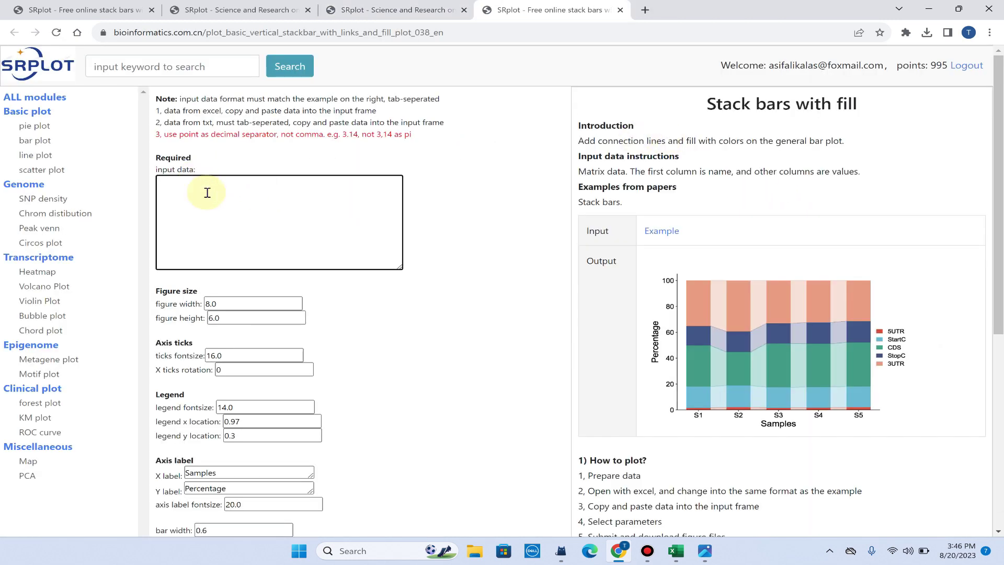
pyautogui.scroll(-5, 224, 254)
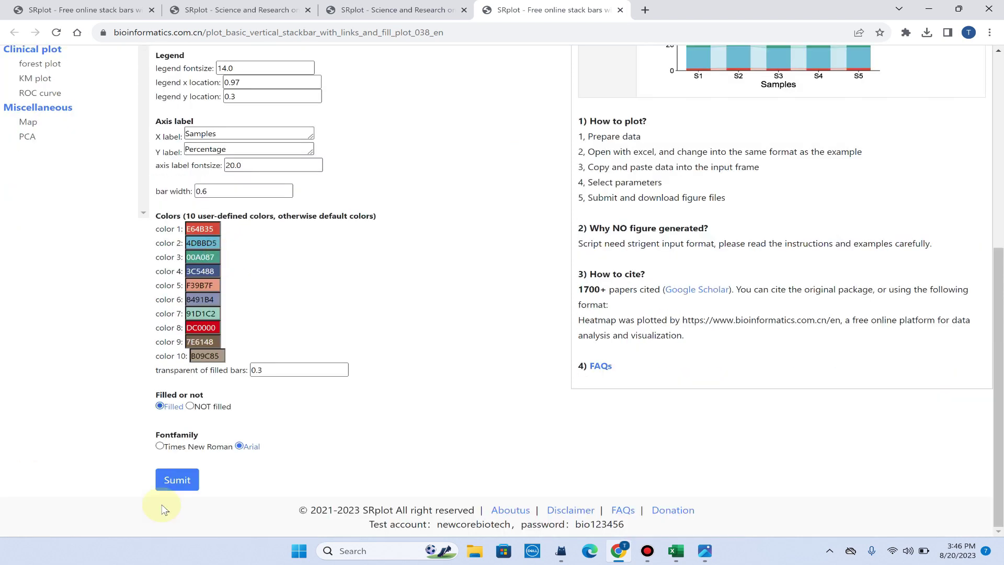
pyautogui.scroll(1, 399, 382)
pyautogui.scroll(2, 400, 381)
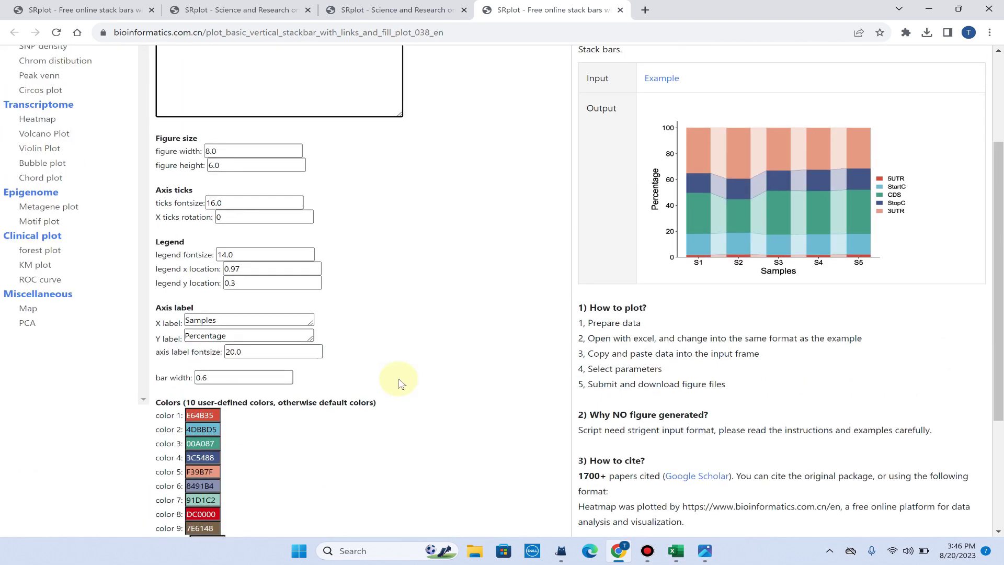
pyautogui.scroll(2, 382, 291)
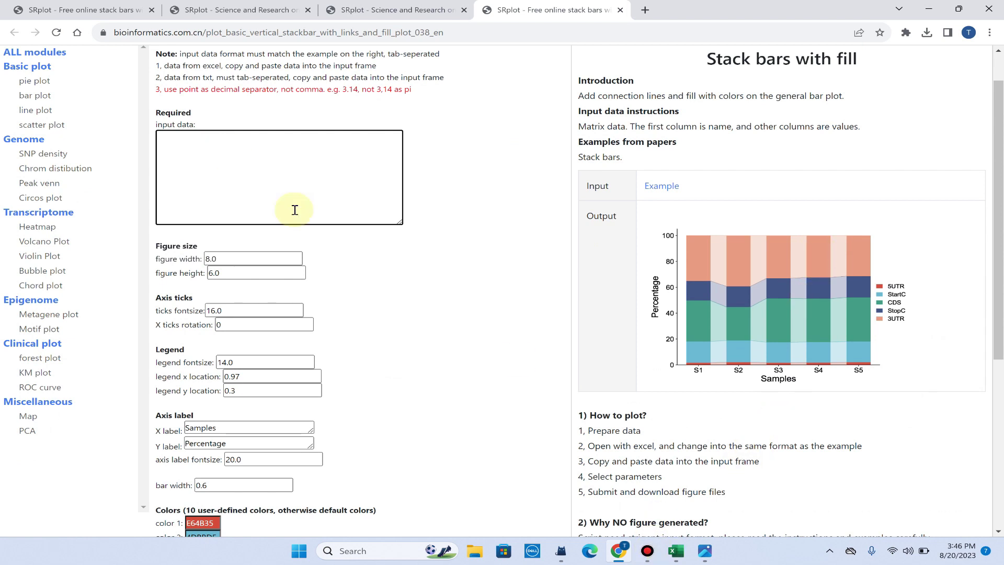
# Return to Excel and review sample names S1–S5 in column A
pyautogui.click(673, 548)
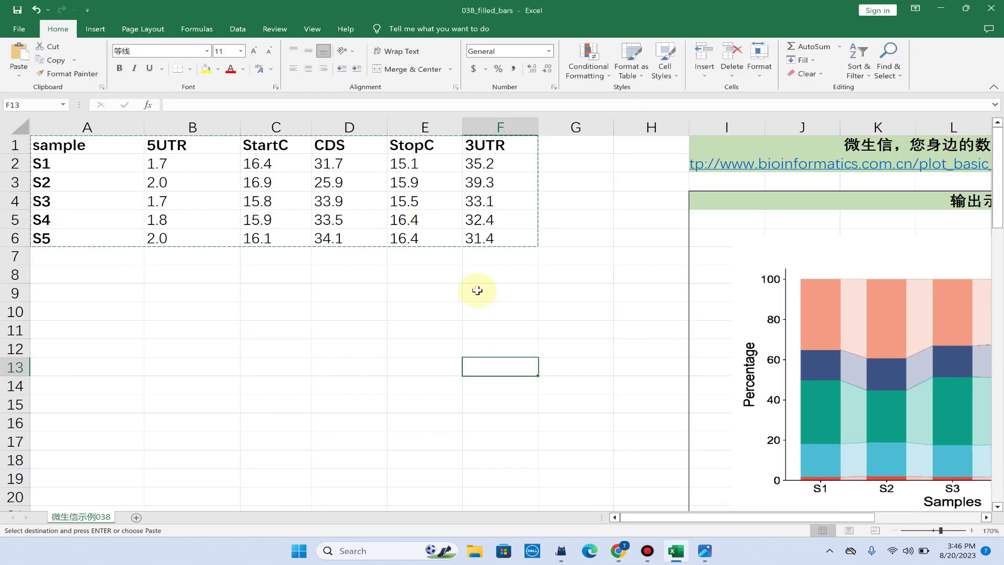
pyautogui.press('Up')
pyautogui.press('Up')
pyautogui.press('Up')
pyautogui.hotkey('ctrl', 'Home')
pyautogui.click(99, 166)
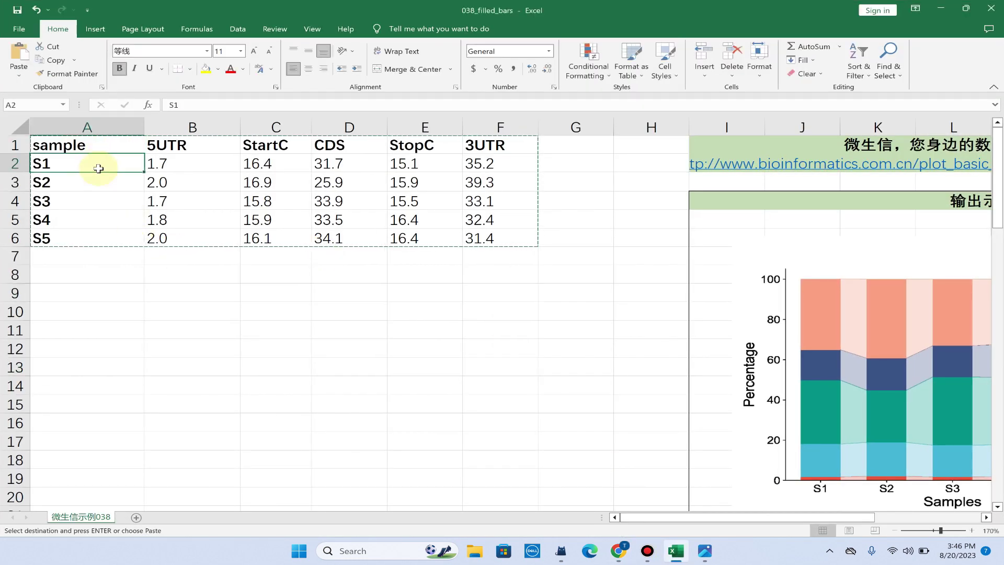
pyautogui.click(99, 184)
pyautogui.click(103, 218)
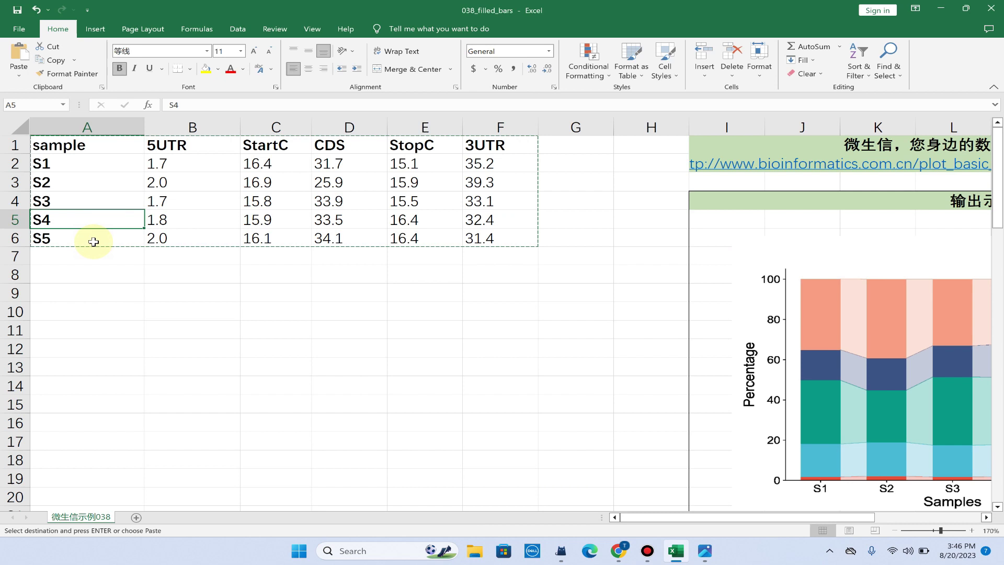
pyautogui.click(90, 240)
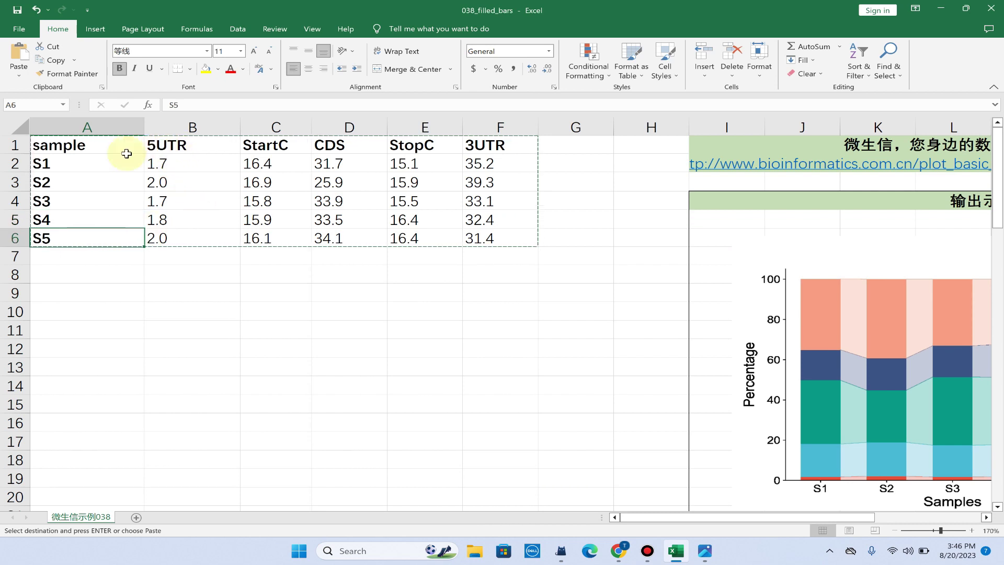
pyautogui.click(94, 162)
# Inspect the 5UTR, CDS, StopC and 3UTR column headers and first value
pyautogui.click(190, 148)
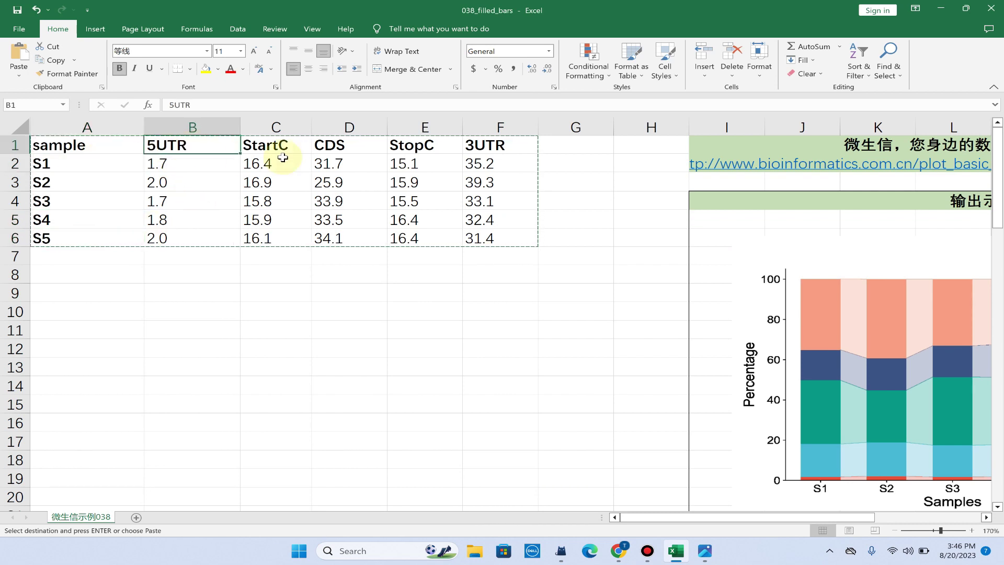
pyautogui.click(198, 161)
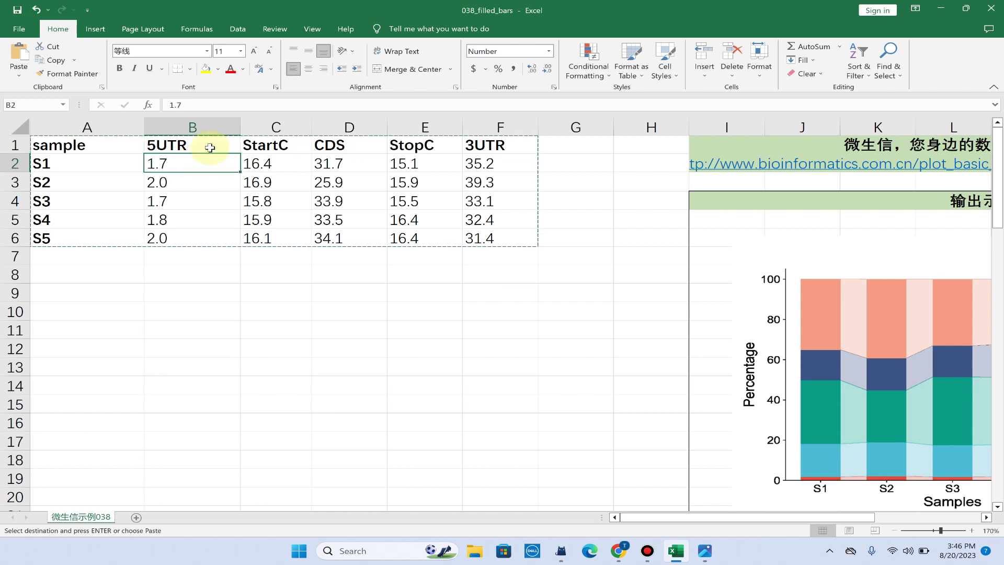
pyautogui.click(210, 148)
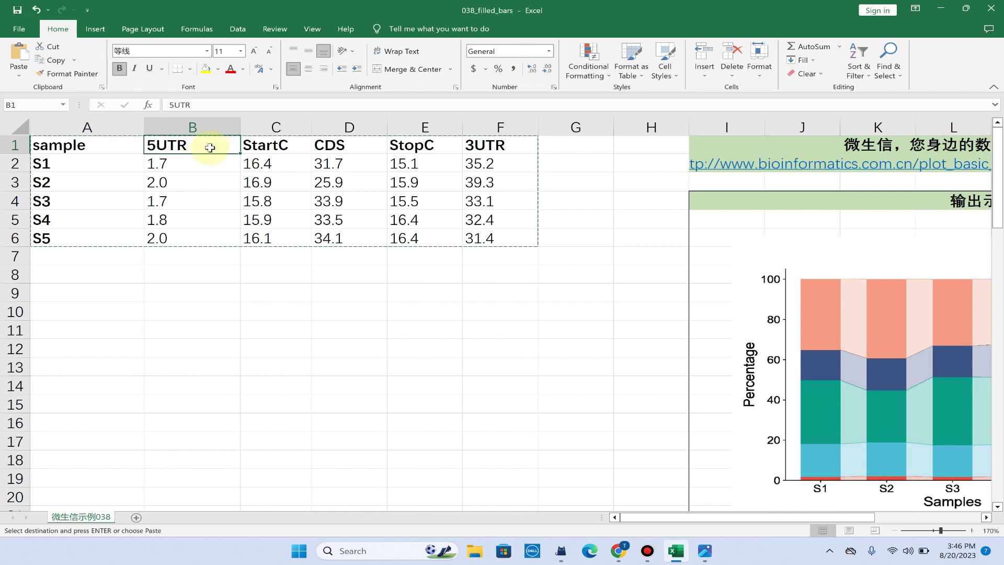
pyautogui.click(263, 148)
pyautogui.click(349, 149)
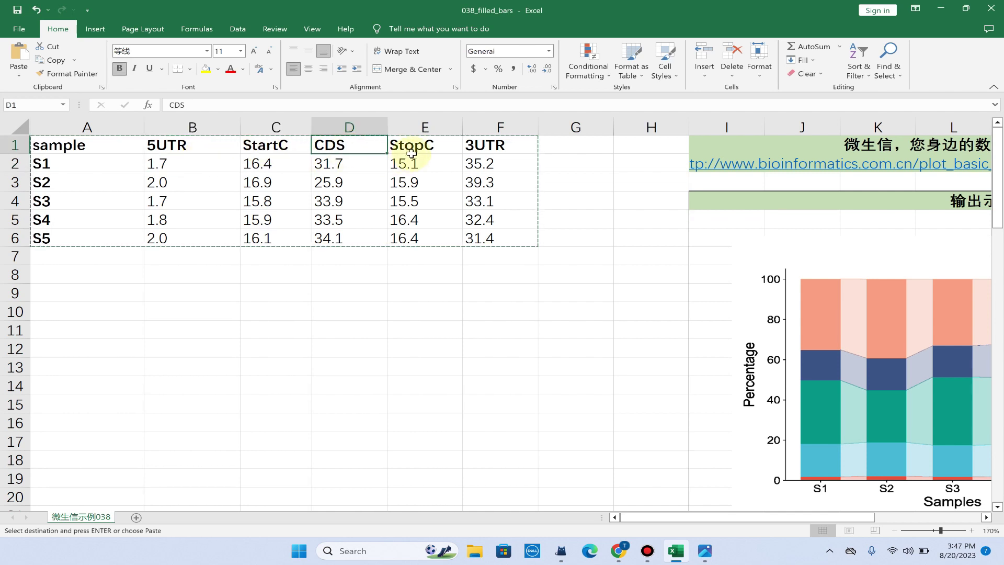
pyautogui.click(418, 148)
pyautogui.click(509, 145)
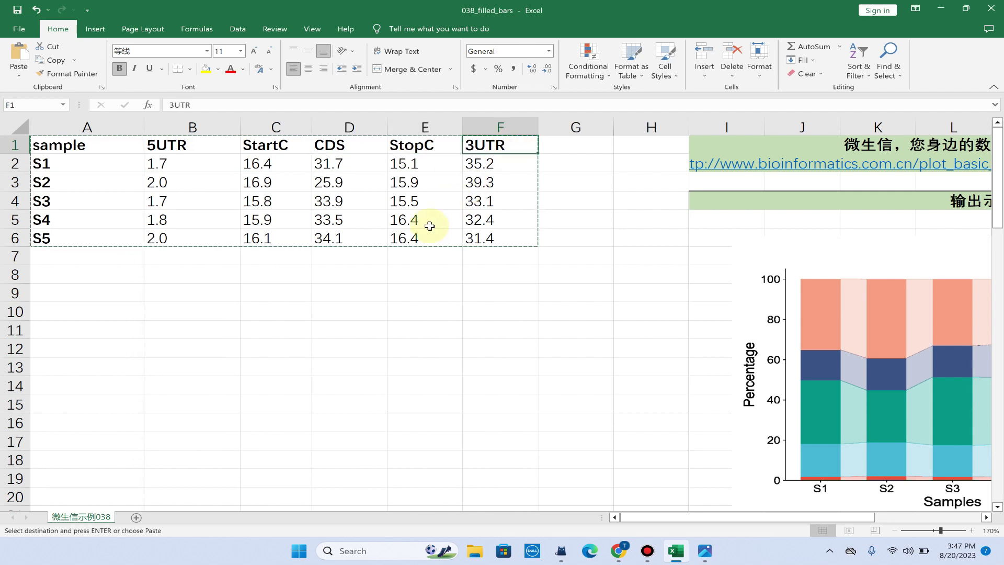
# Reselect the sample table A1:F6 and bring up its copy options
pyautogui.click(364, 287)
pyautogui.press('Down')
pyautogui.press('Left')
pyautogui.press('Left')
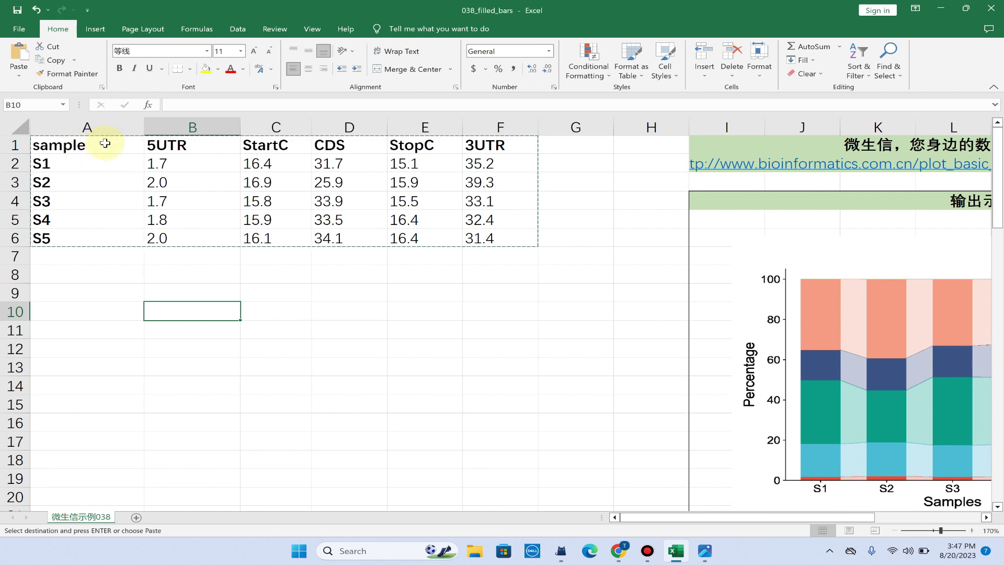
pyautogui.moveTo(104, 144); pyautogui.dragTo(486, 235)
pyautogui.hotkey('ctrl', 'c')
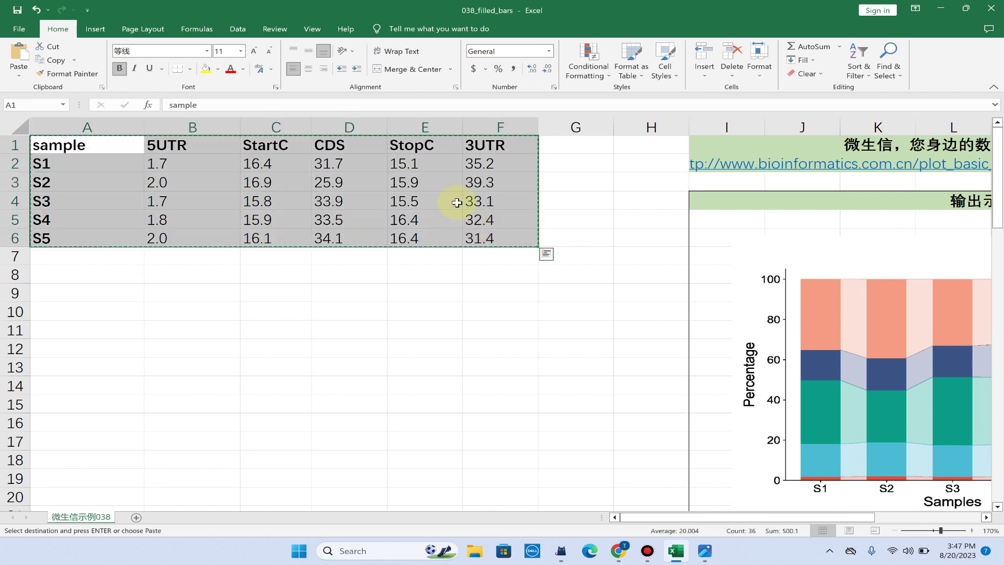
pyautogui.rightClick(400, 165)
# Paste the copied sample table into SRplot's input data box
pyautogui.click(940, 7)
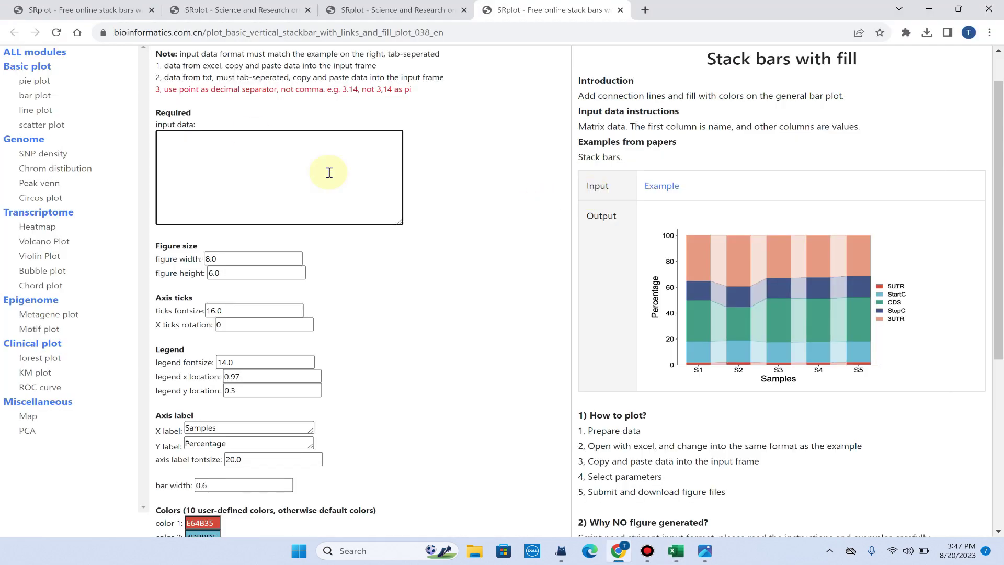
pyautogui.click(249, 141)
pyautogui.hotkey('ctrl', 'v')
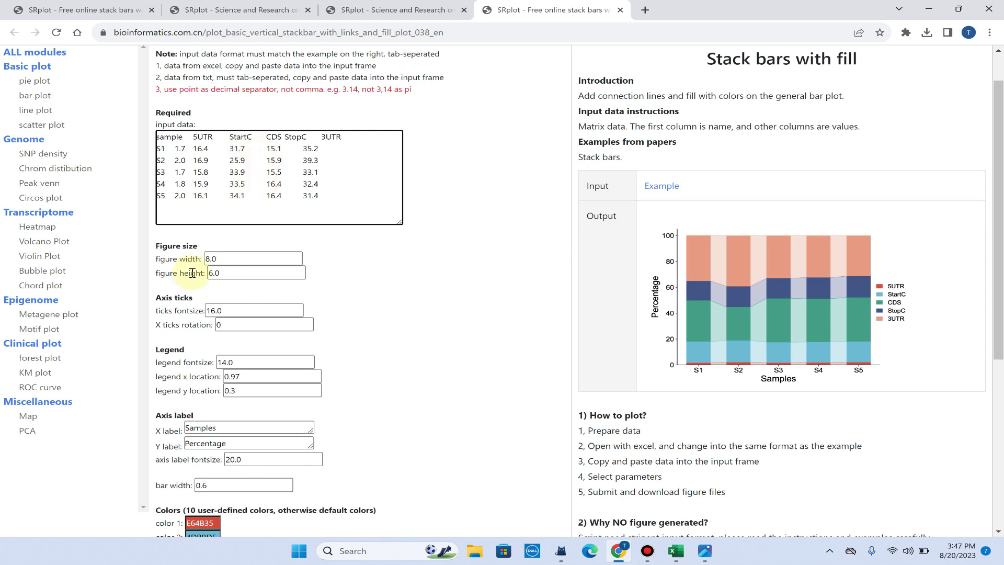
# Point out the Figure size, Axis ticks and Legend settings
pyautogui.moveTo(158, 245); pyautogui.dragTo(202, 251)
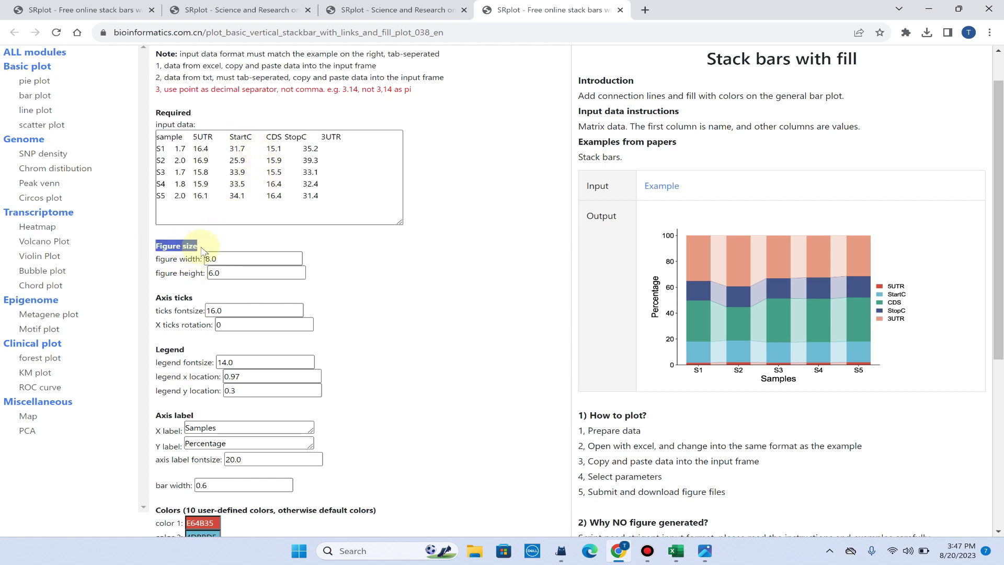
pyautogui.moveTo(157, 297); pyautogui.dragTo(193, 297)
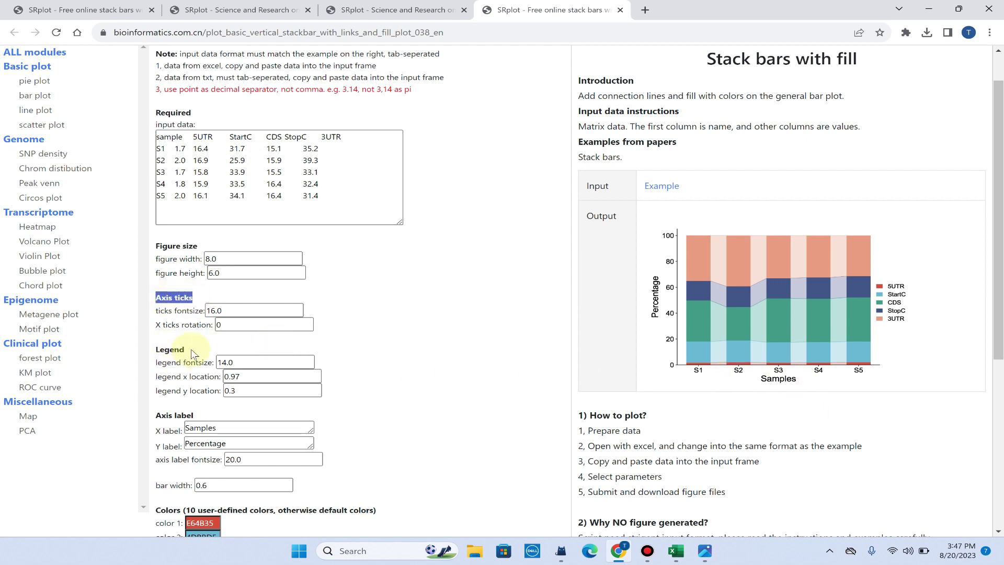
pyautogui.moveTo(187, 352); pyautogui.dragTo(156, 350)
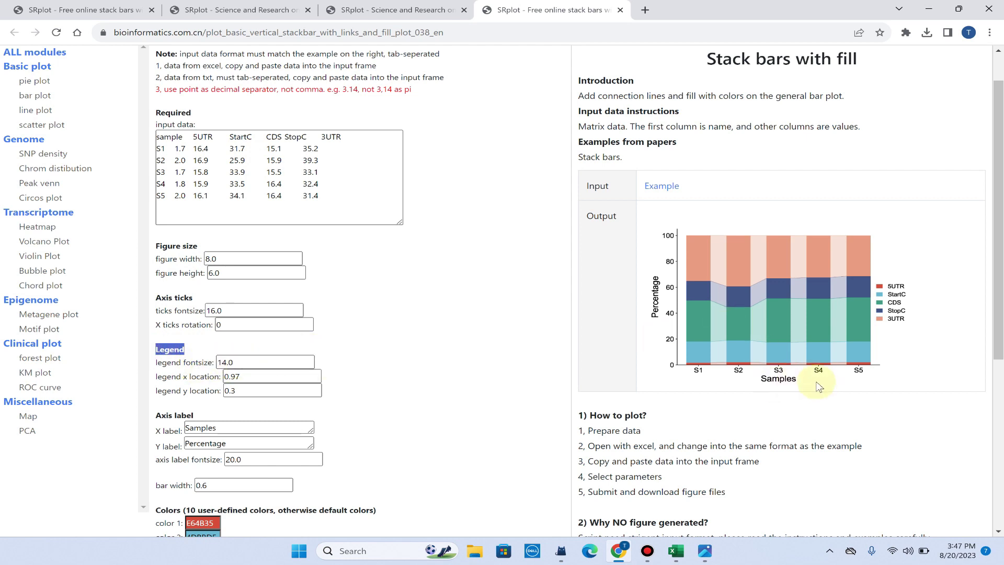
pyautogui.scroll(-1, 298, 387)
pyautogui.scroll(-1, 297, 387)
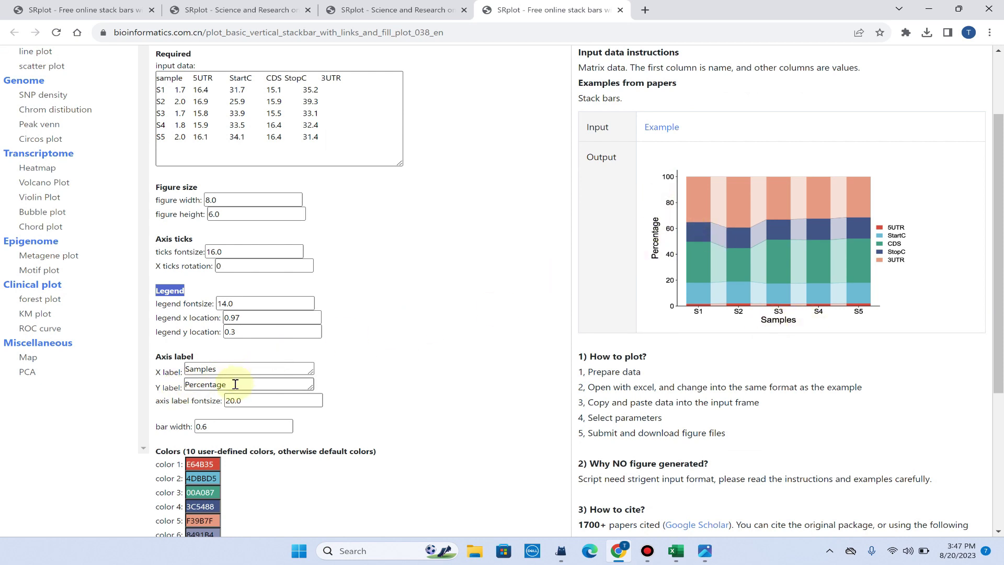
pyautogui.scroll(-2, 235, 384)
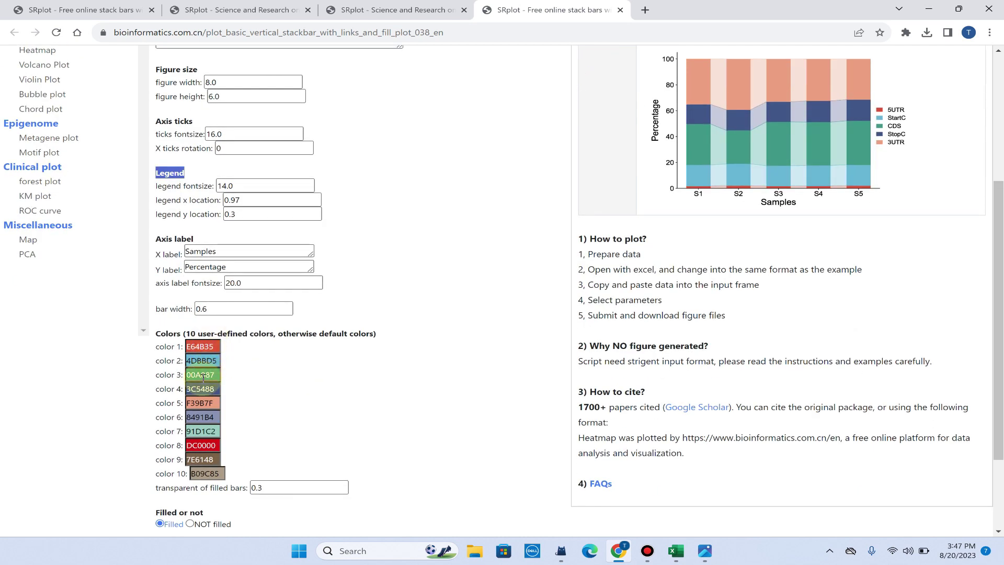
pyautogui.click(213, 345)
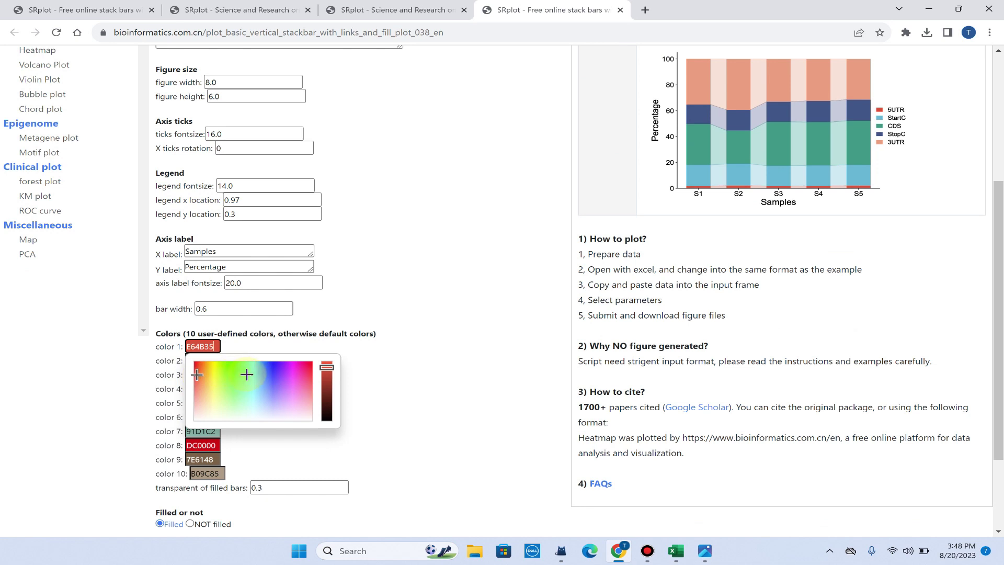
pyautogui.click(423, 362)
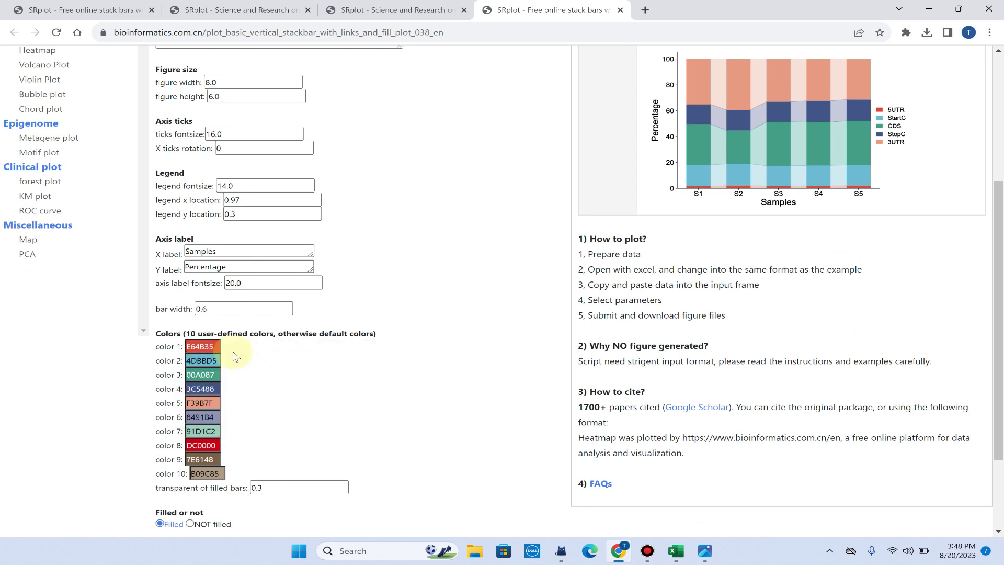
pyautogui.scroll(-1, 236, 365)
pyautogui.scroll(-1, 247, 366)
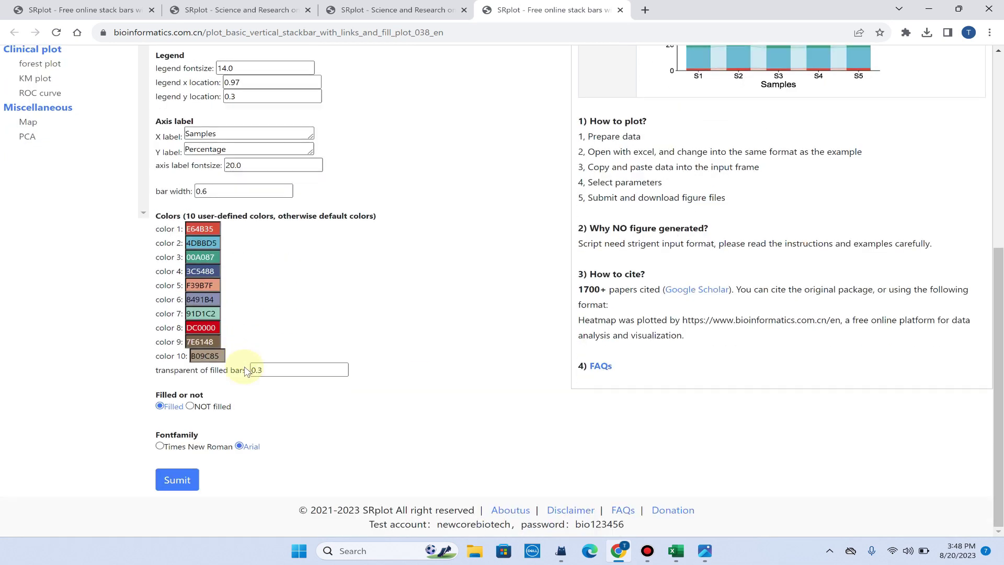
pyautogui.scroll(5, 259, 258)
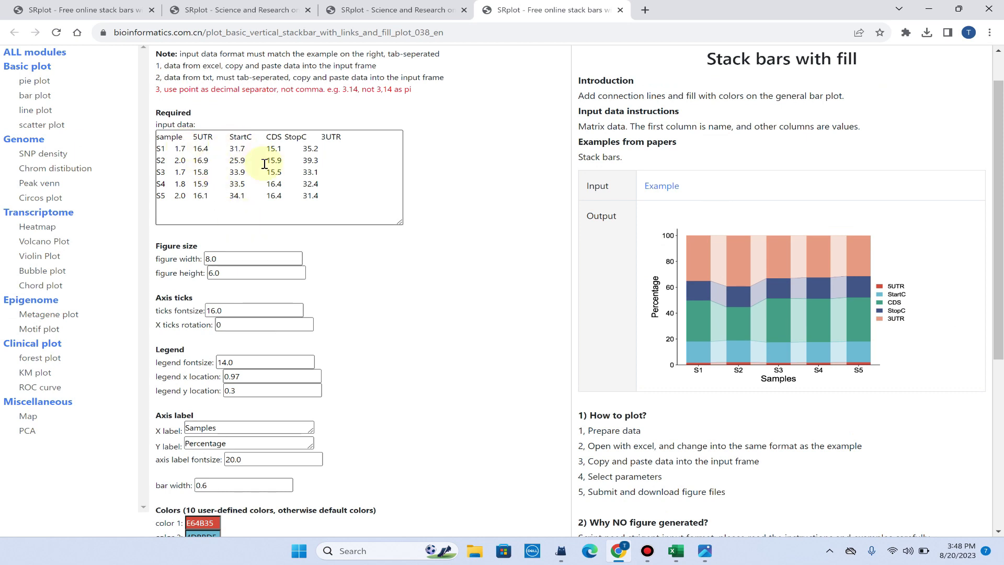
pyautogui.scroll(-2, 295, 189)
pyautogui.scroll(-2, 258, 190)
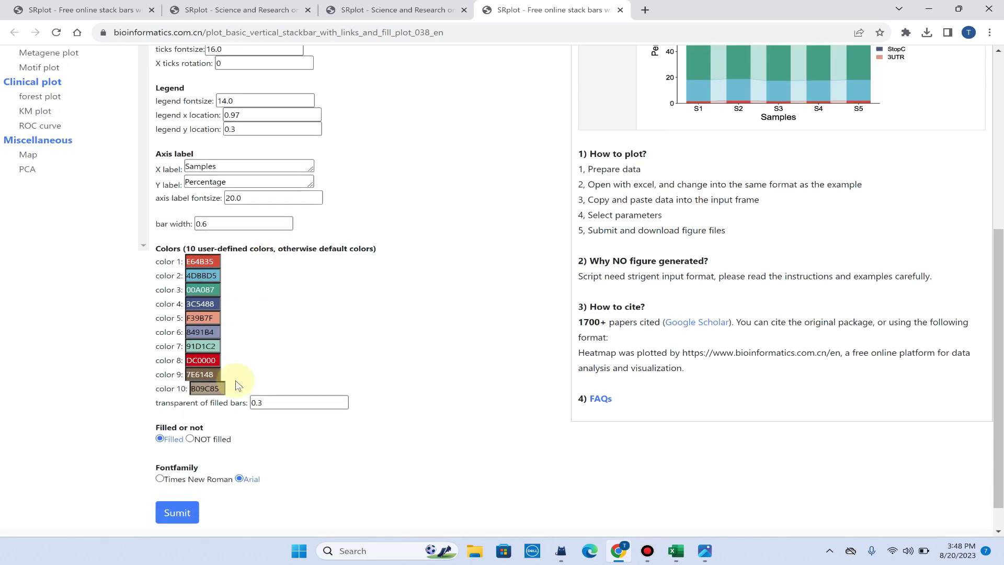
pyautogui.scroll(-1, 236, 382)
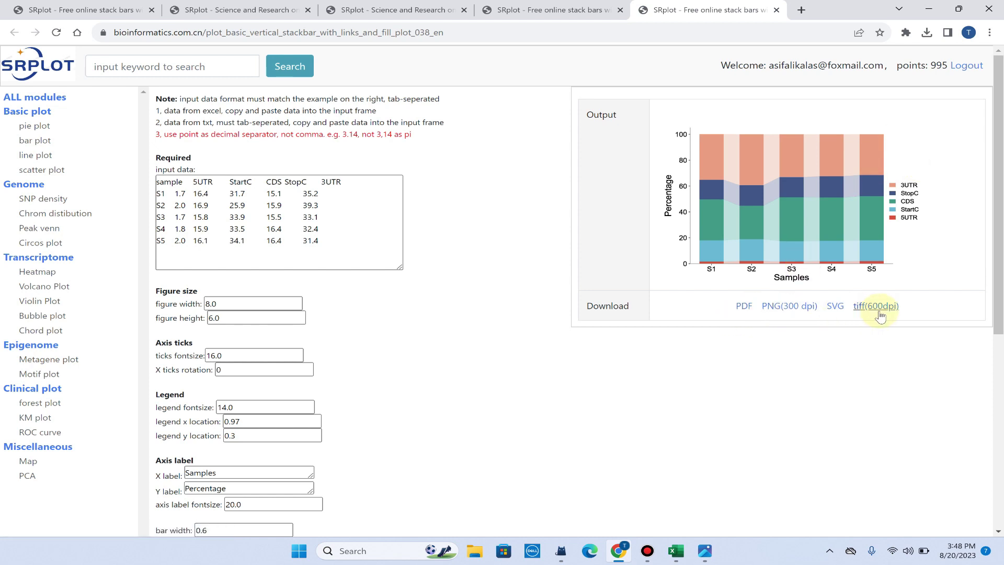
# Download the chart as a PDF and check the finished download
pyautogui.click(744, 307)
pyautogui.click(926, 35)
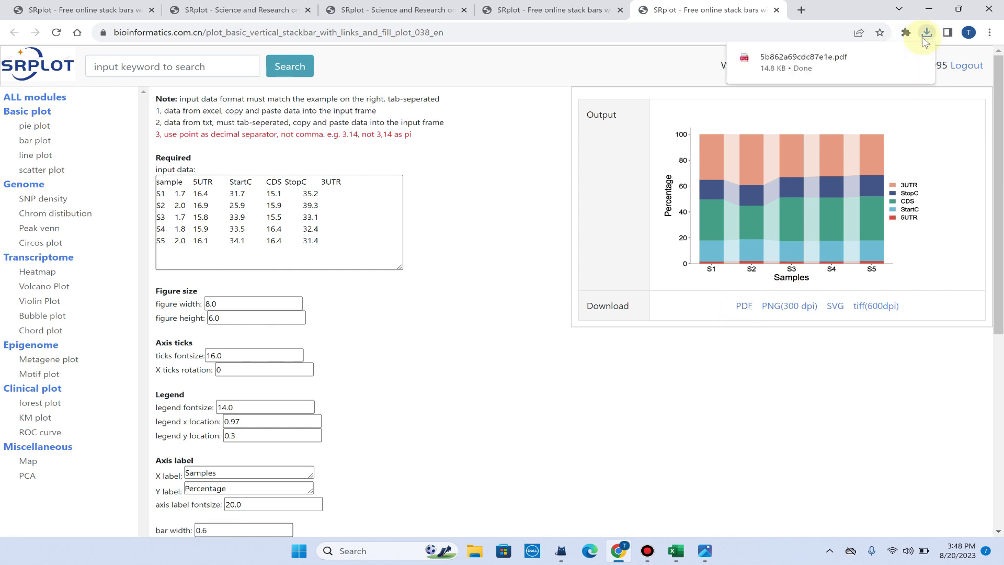
# Open the downloaded PDF chart, enlarge it, then return to the SRplot results tab
pyautogui.moveTo(827, 62)
pyautogui.click(804, 58)
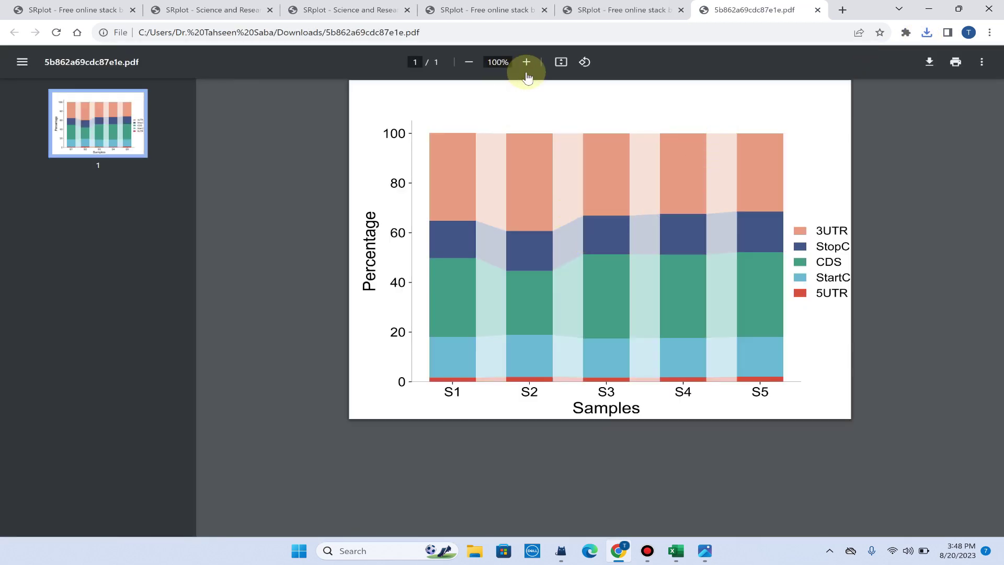
pyautogui.click(526, 62)
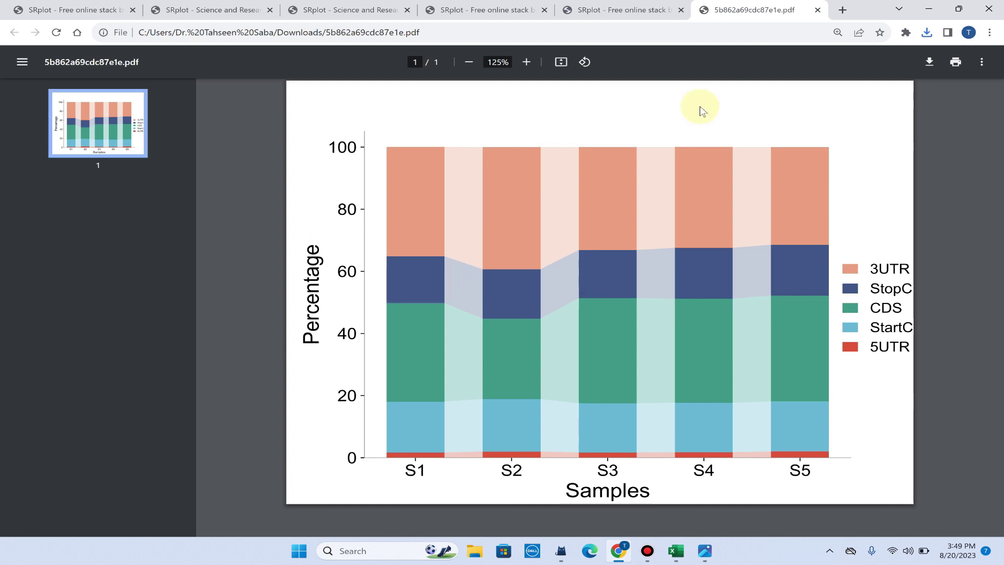
pyautogui.click(651, 11)
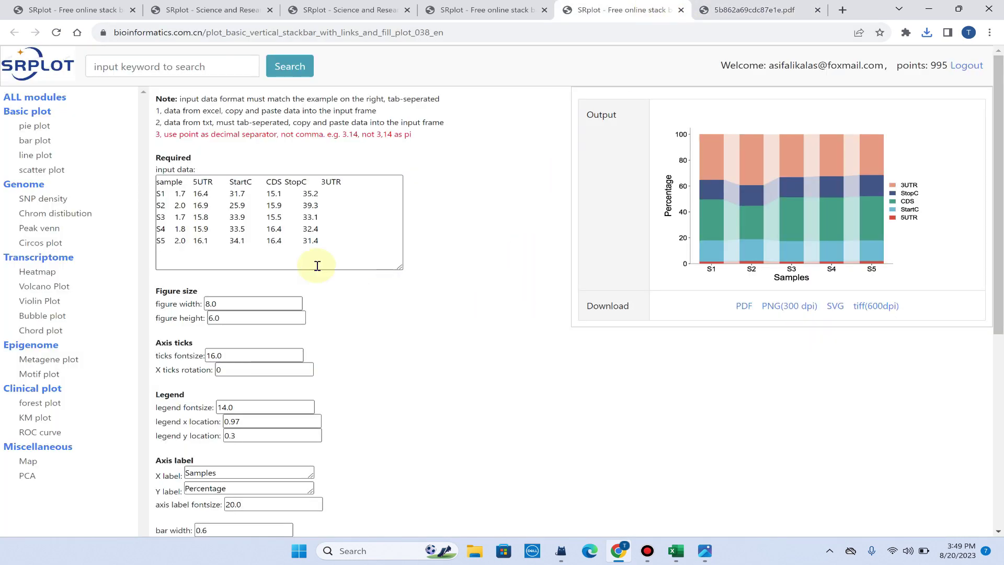